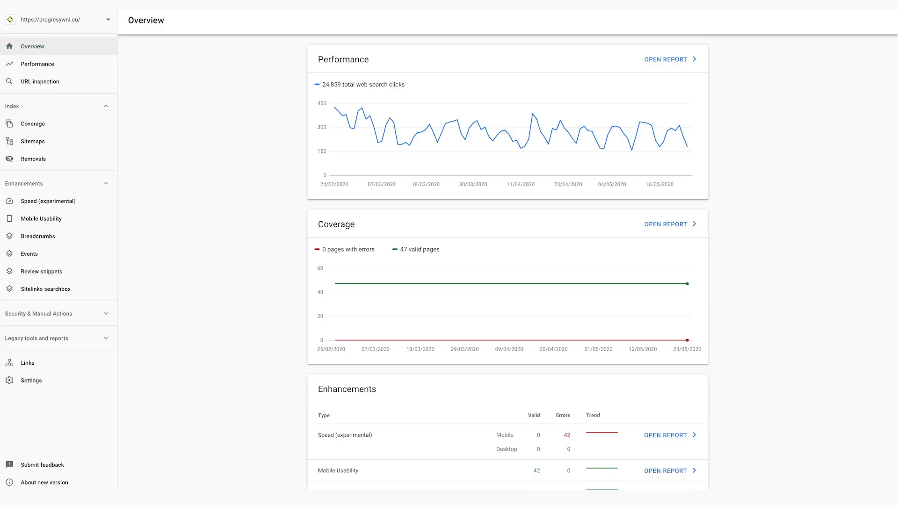
Show Average position in the Performance report and sort queries by position
left_click(352, 56)
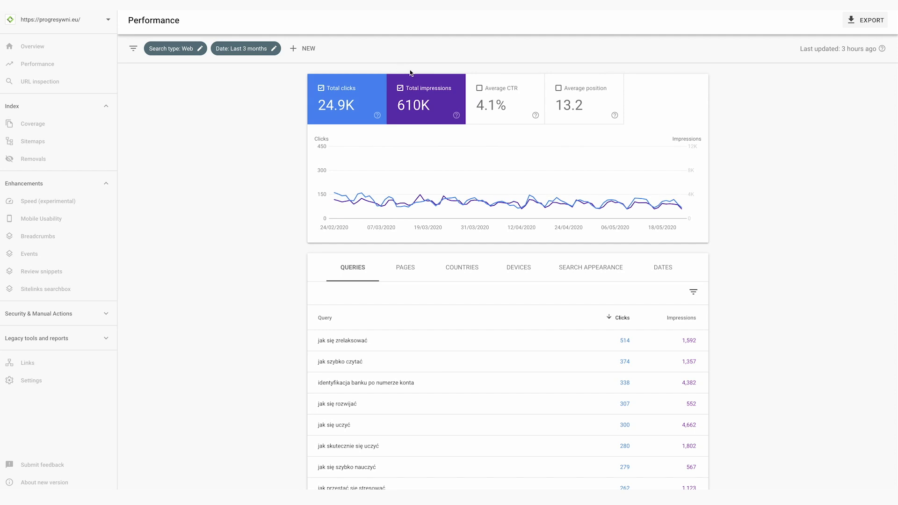
left_click(560, 88)
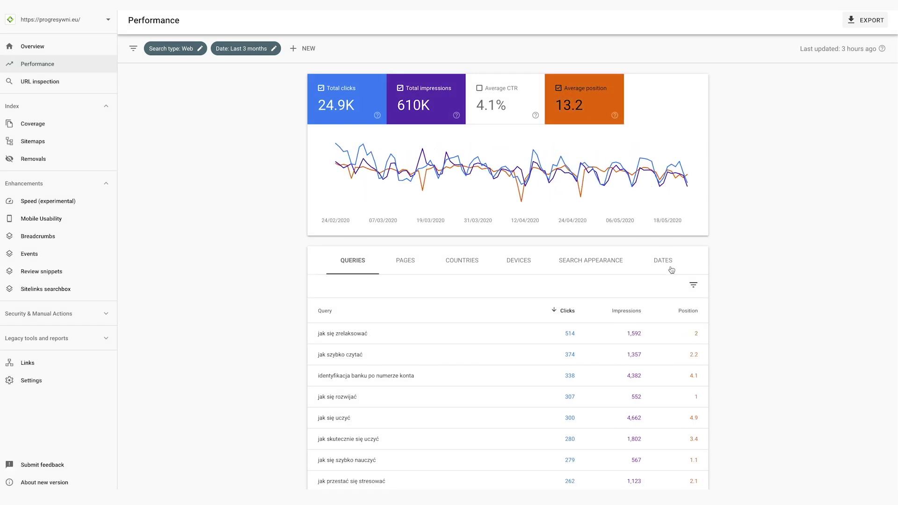
left_click(690, 311)
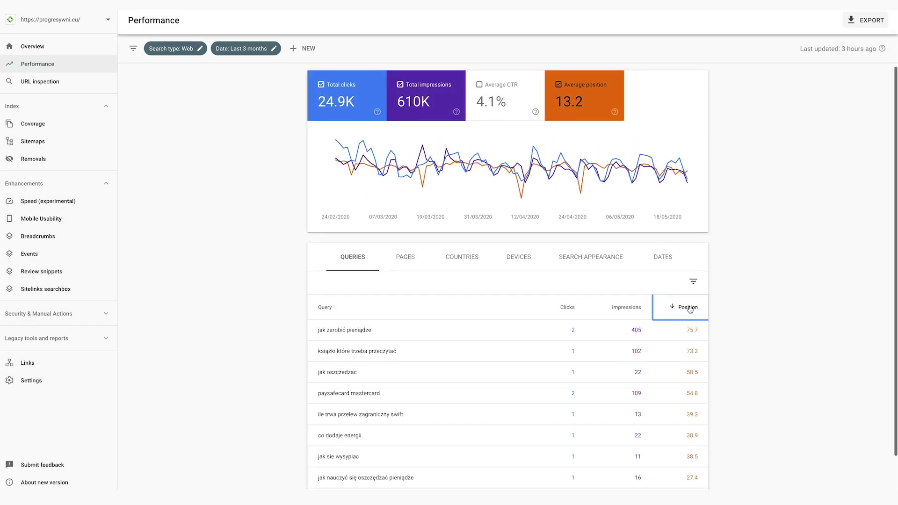
Filter queries to Position greater than 12, sorted from lowest position upward
left_click(694, 282)
left_click(632, 377)
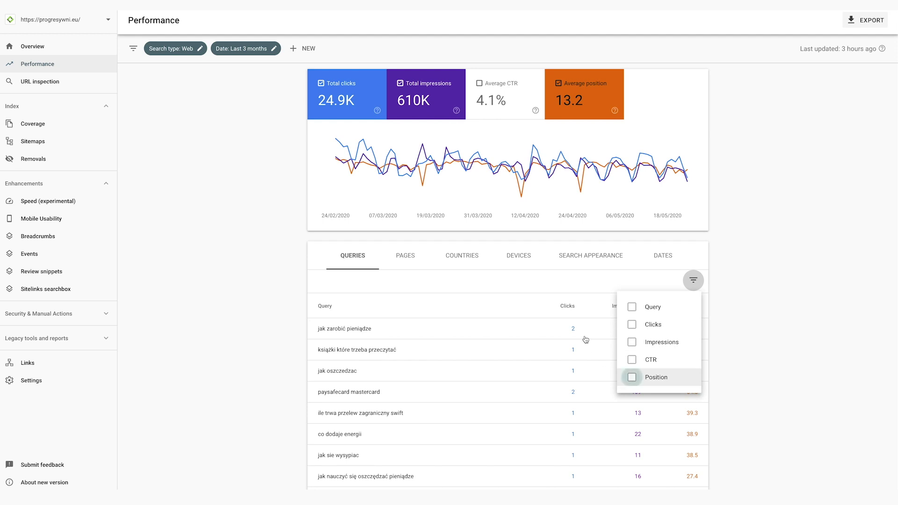
left_click(463, 309)
left_click(365, 313)
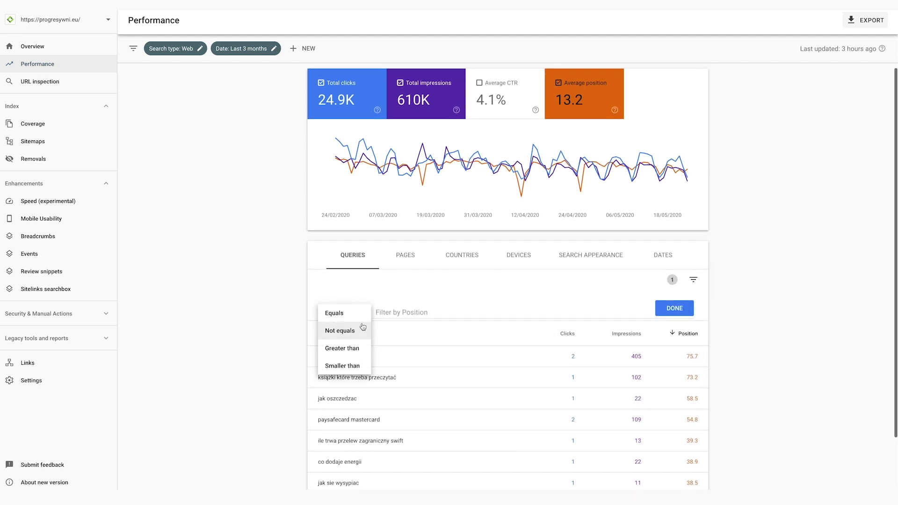
left_click(351, 349)
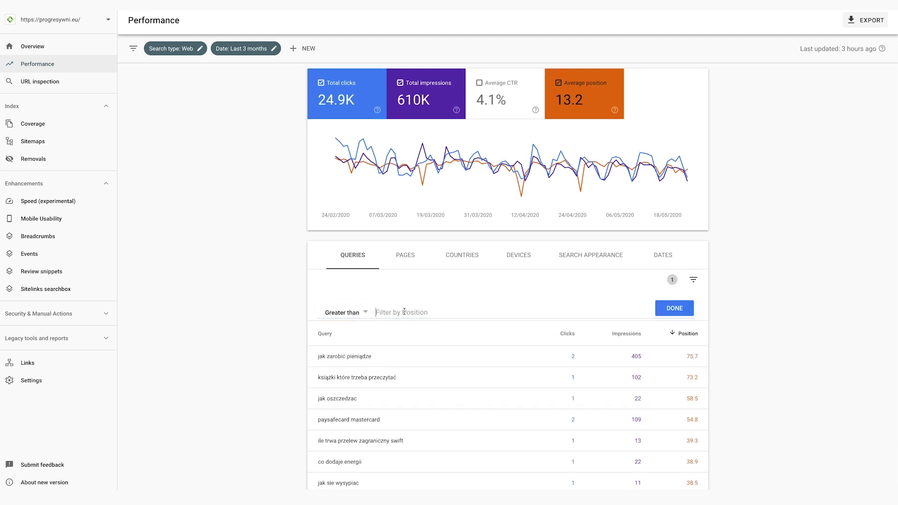
type("12")
left_click(674, 309)
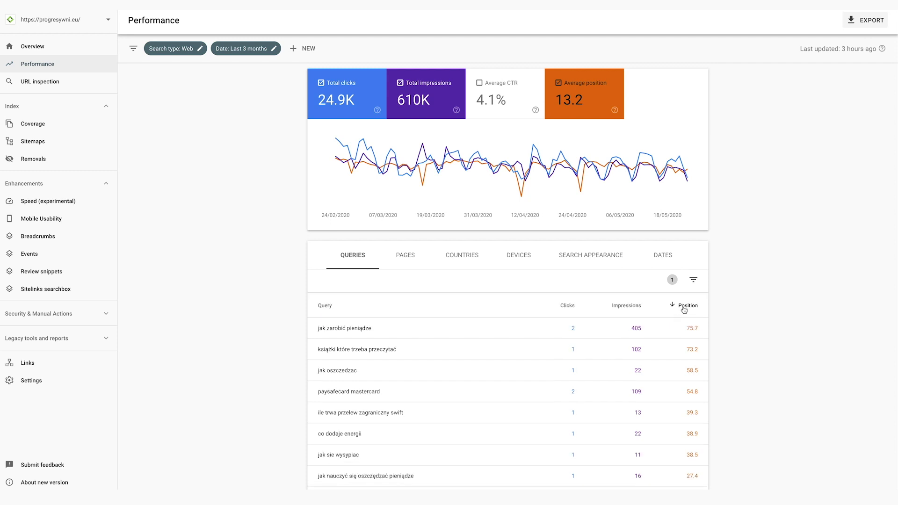
left_click(685, 308)
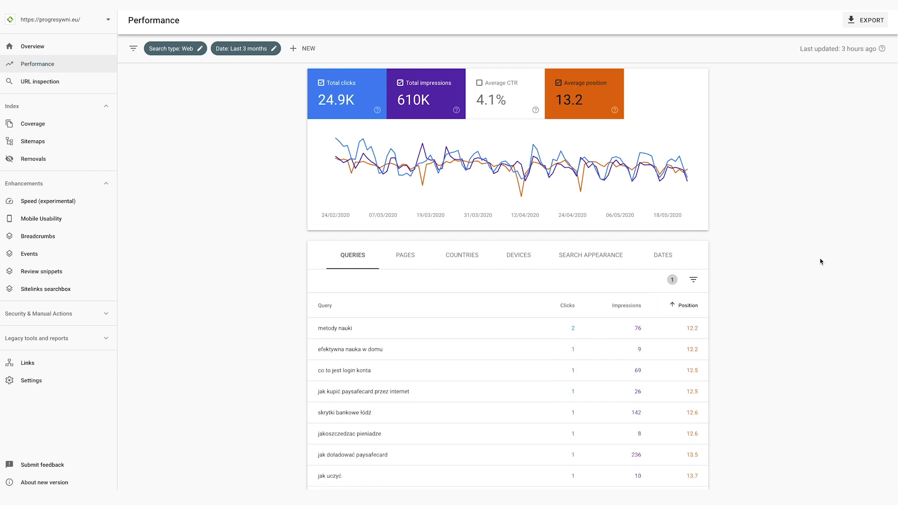
Narrow the report to 'efektywna nauka w domu' and list its ranking page
scroll(732, 260, "down", 1)
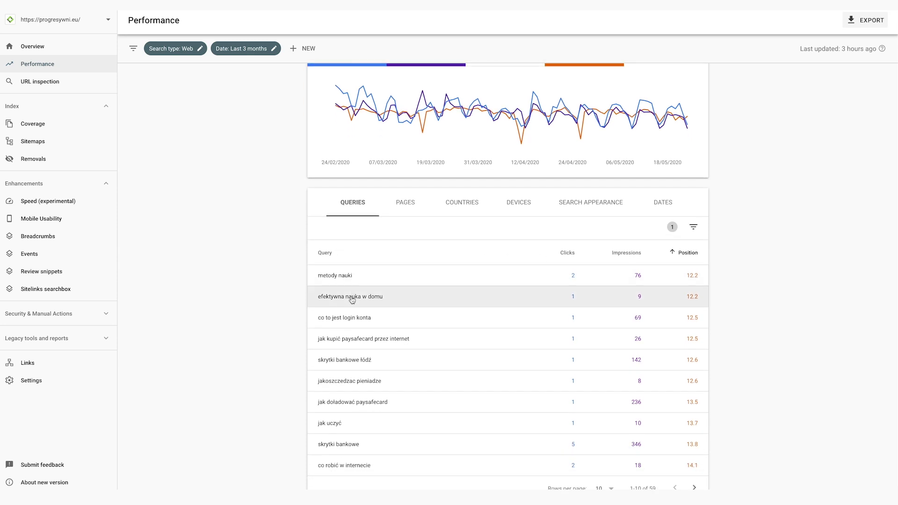
left_click(352, 298)
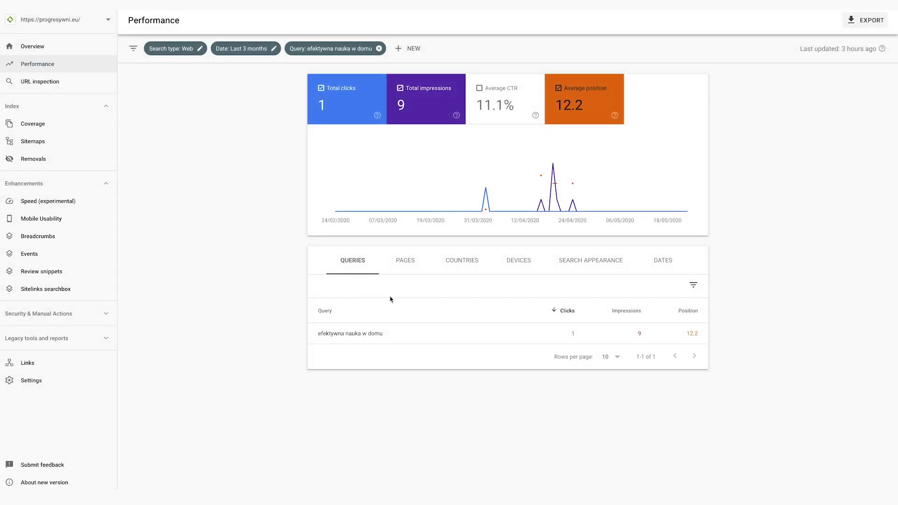
left_click(406, 262)
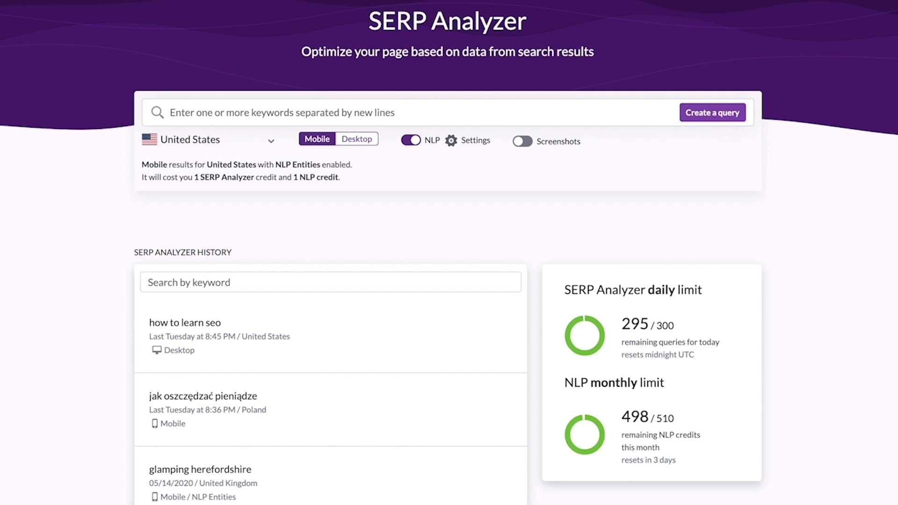
Keep United States as the country and enter the keyword 'what is seo title'
left_click(198, 142)
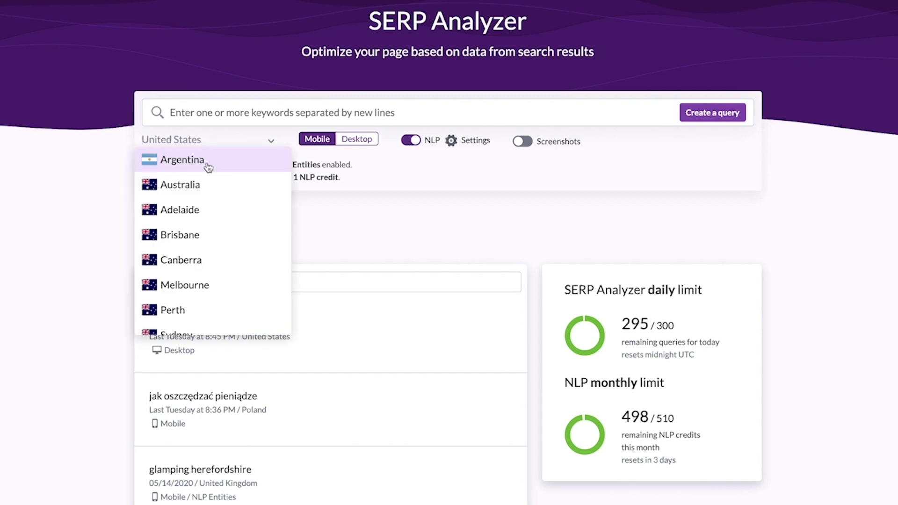
scroll(208, 194, "down", 2)
scroll(209, 195, "up", 2)
scroll(208, 194, "up", 1)
left_click(237, 143)
type("what is seo title")
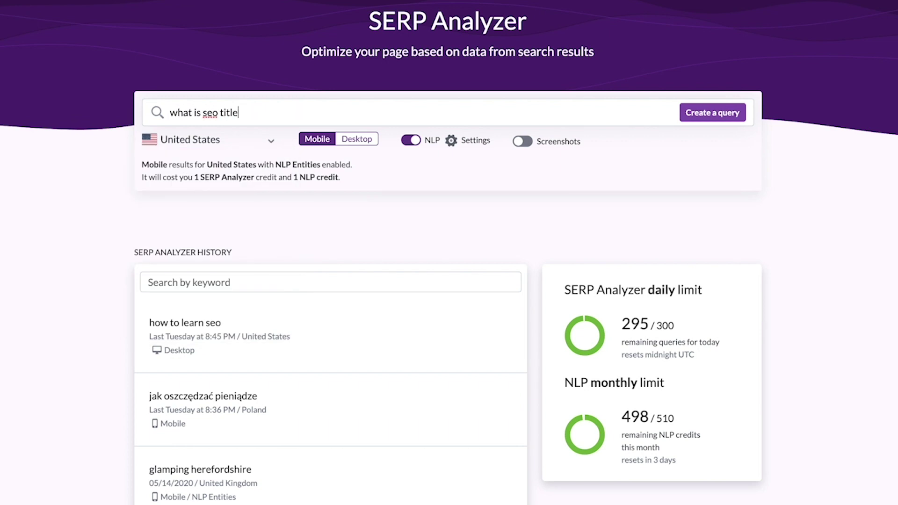
Keep Mobile results, check NLP settings, create the query and open its analysis
left_click(355, 139)
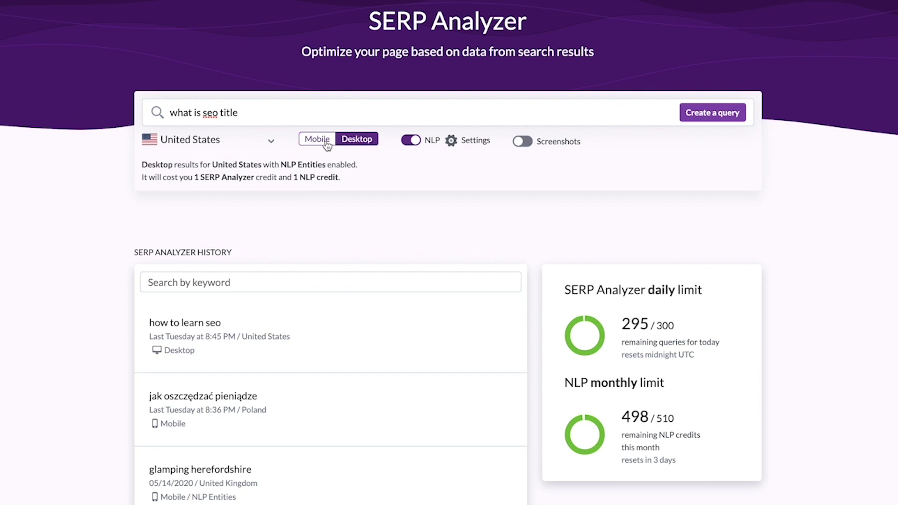
left_click(326, 140)
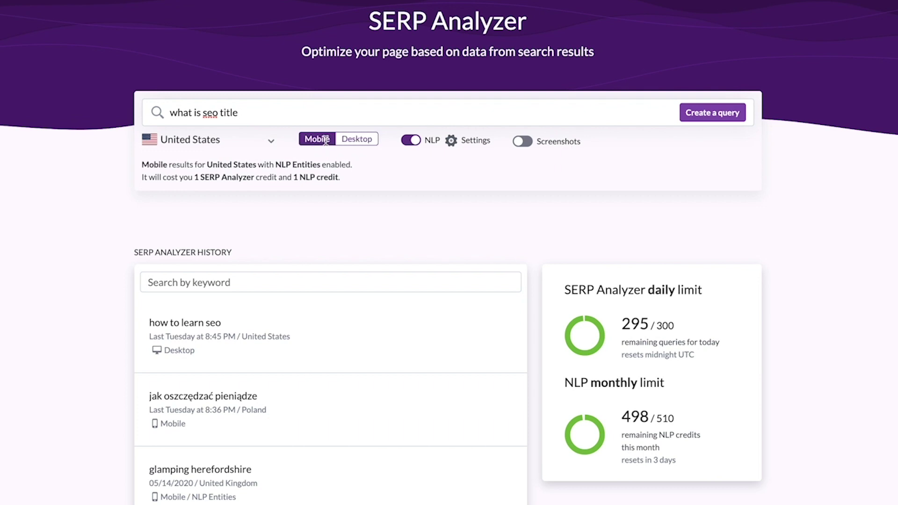
left_click(452, 140)
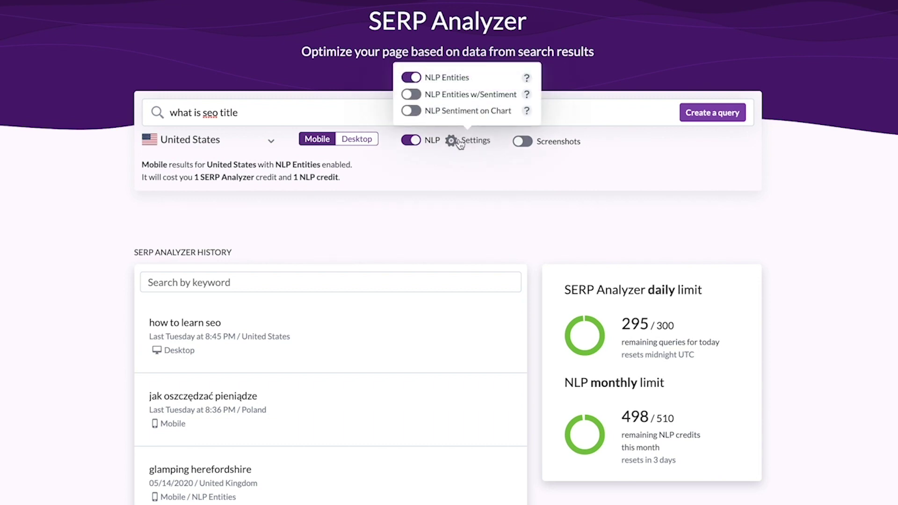
left_click(460, 143)
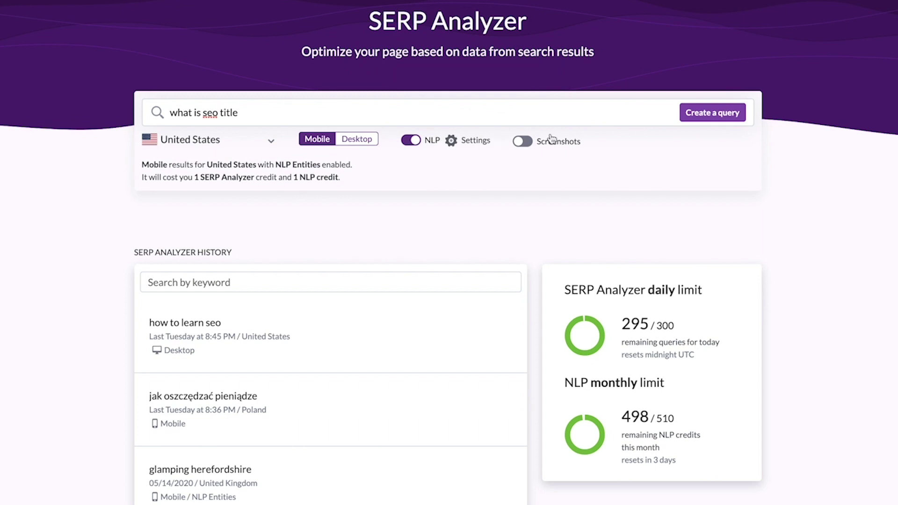
left_click(695, 120)
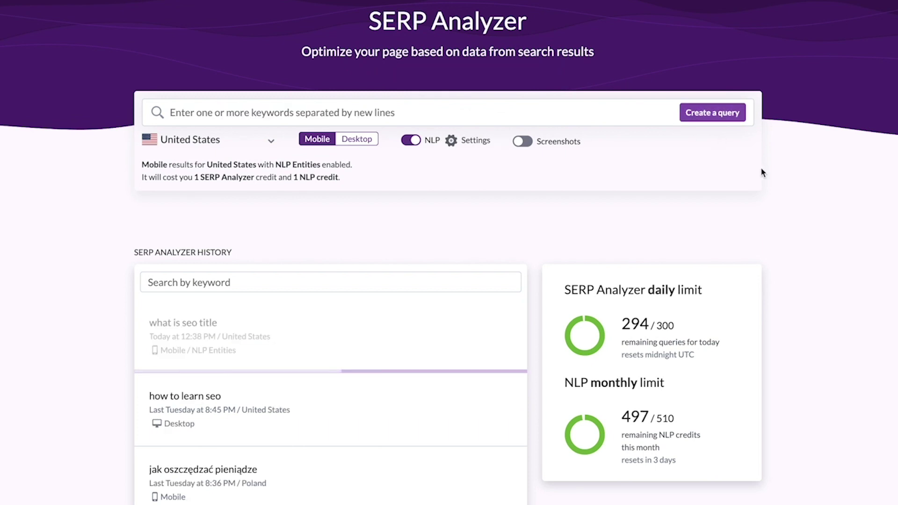
left_click(374, 343)
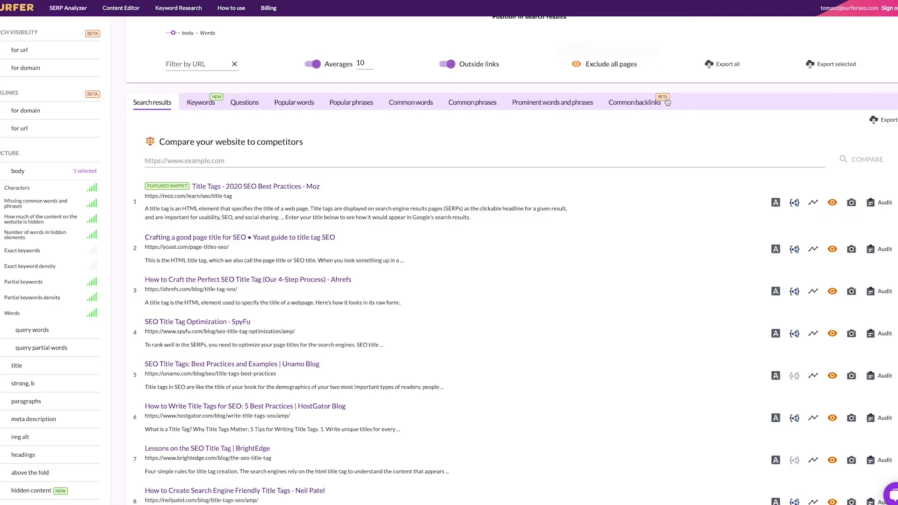
Include results 1 through 4 in the chart and audit comparison
scroll(672, 120, "down", 2)
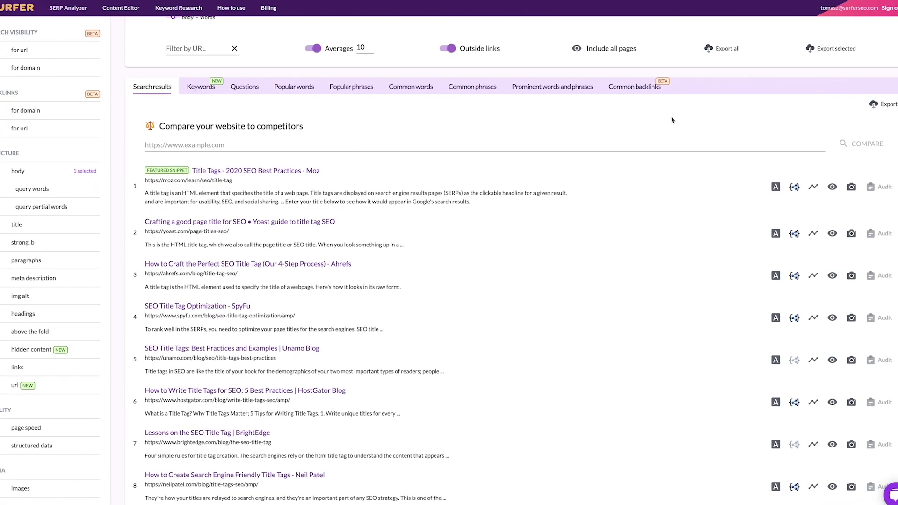
scroll(672, 121, "down", 3)
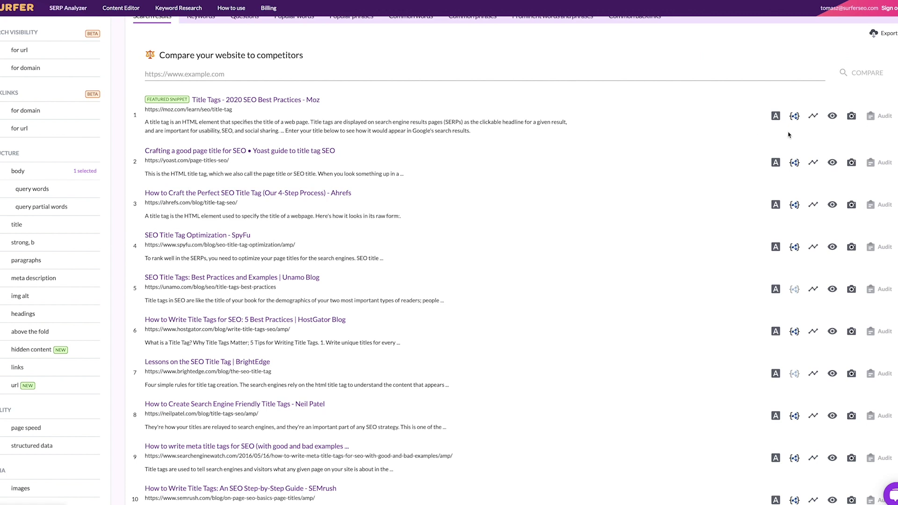
left_click(832, 116)
left_click(833, 163)
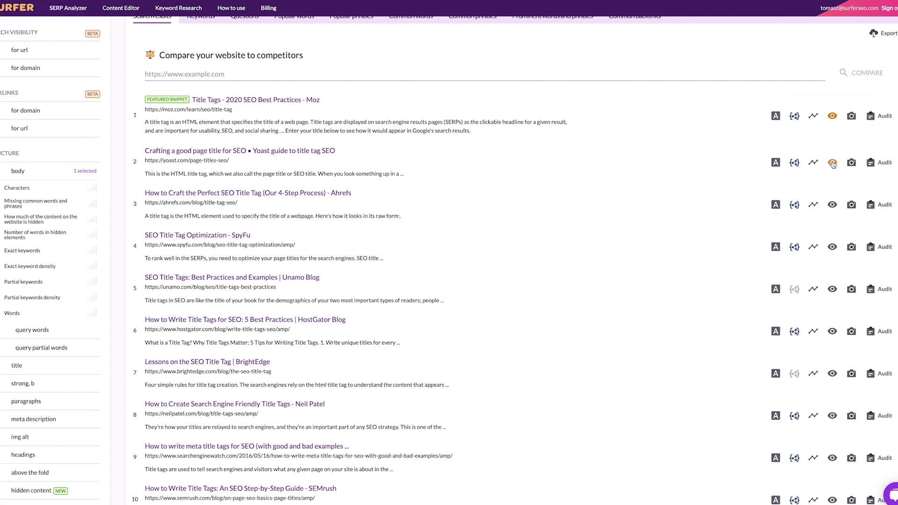
left_click(832, 205)
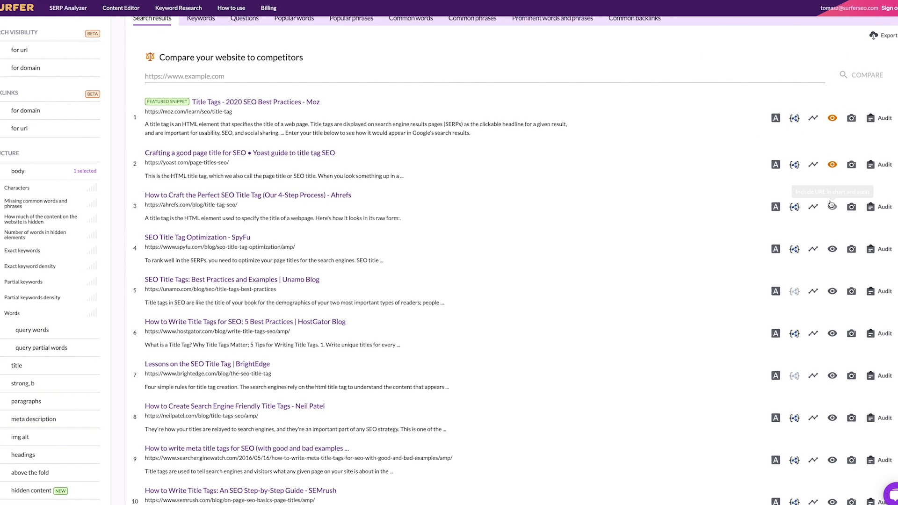
left_click(826, 249)
Go down to result 16 and audit the surferseo.com seo-title-tag article
scroll(740, 220, "down", 1)
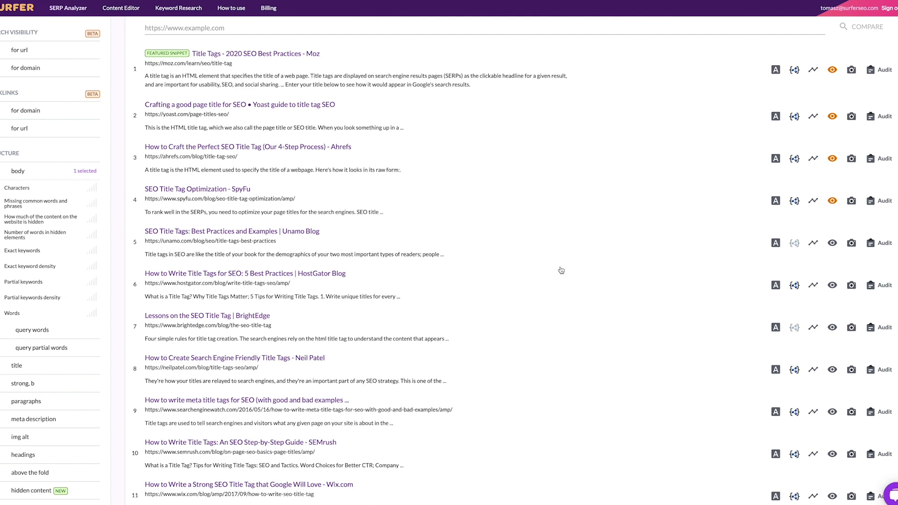
scroll(561, 270, "down", 1)
scroll(561, 270, "down", 5)
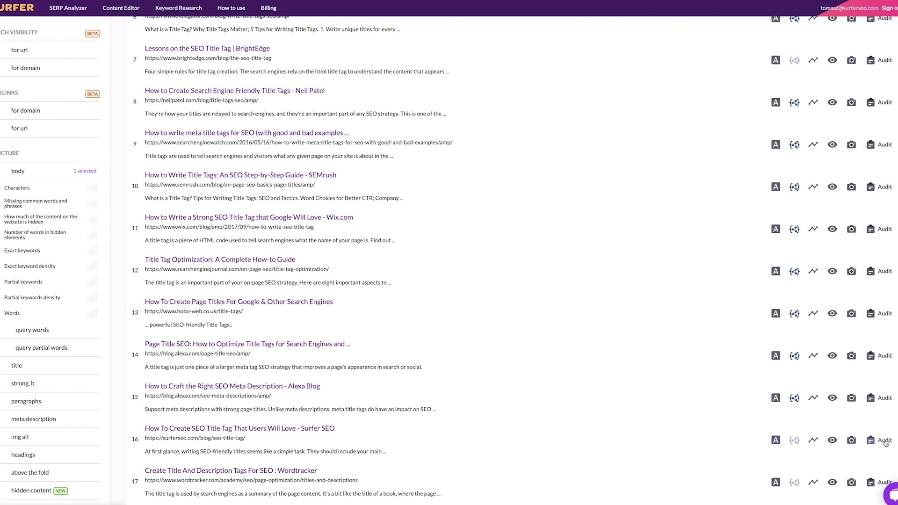
scroll(673, 398, "up", 10)
scroll(664, 394, "down", 2)
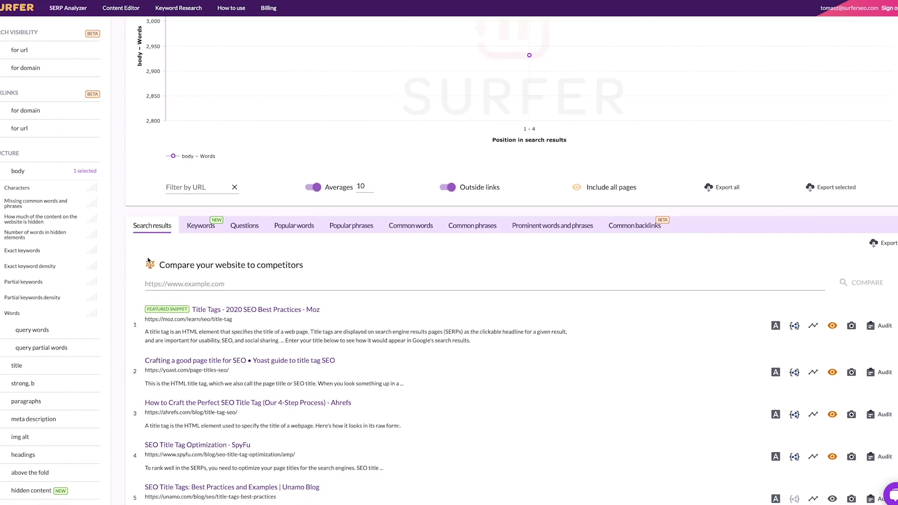
left_click_drag(160, 266, 316, 269)
left_click(336, 269)
scroll(802, 353, "down", 10)
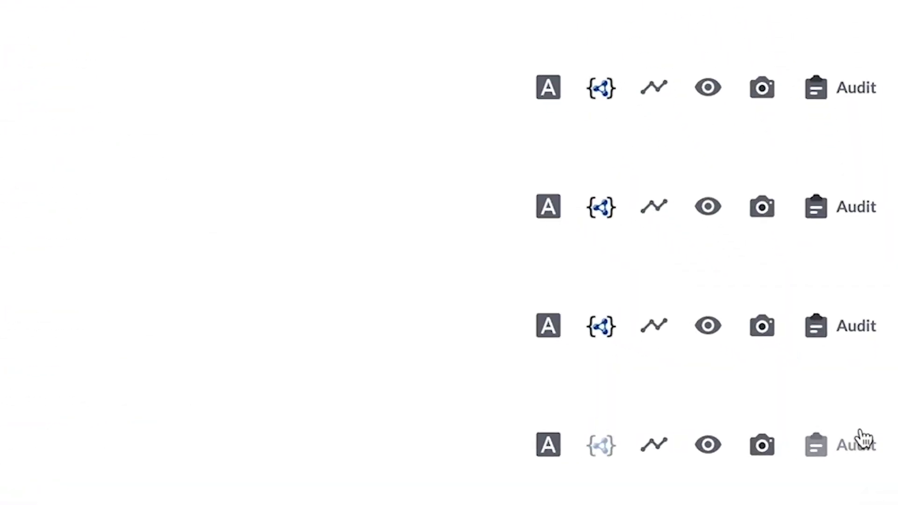
left_click(863, 438)
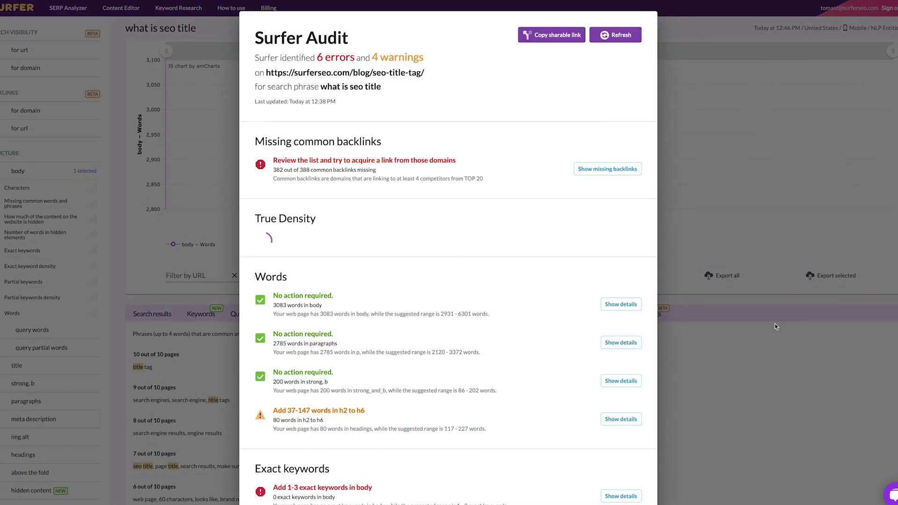
scroll(595, 198, "down", 6)
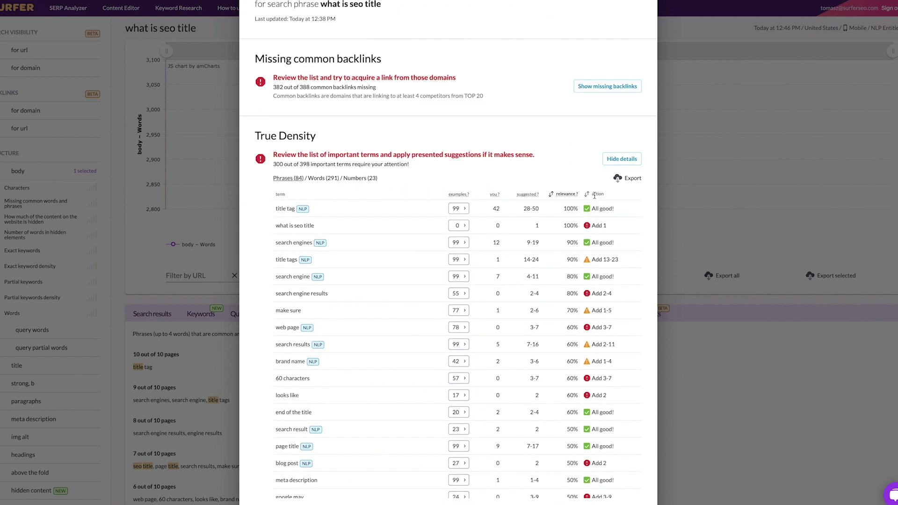
scroll(595, 199, "down", 10)
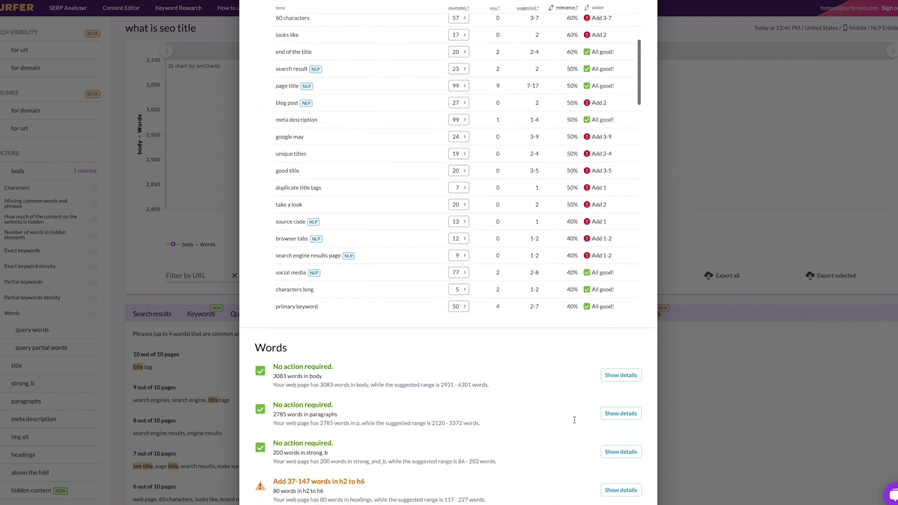
scroll(573, 390, "down", 4)
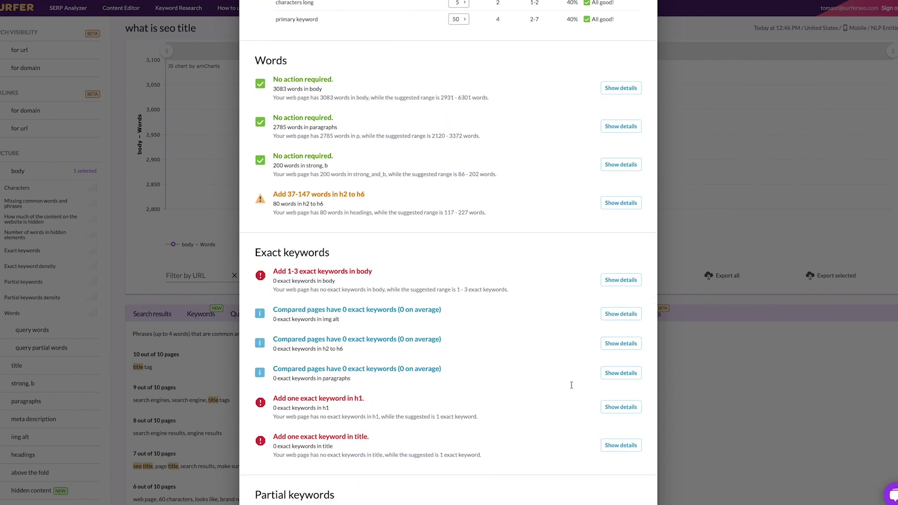
scroll(571, 377, "down", 7)
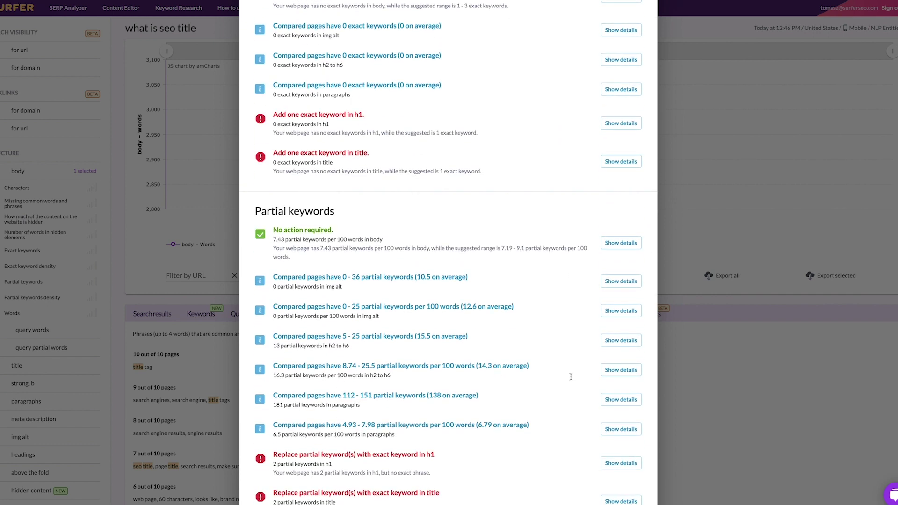
scroll(571, 377, "down", 7)
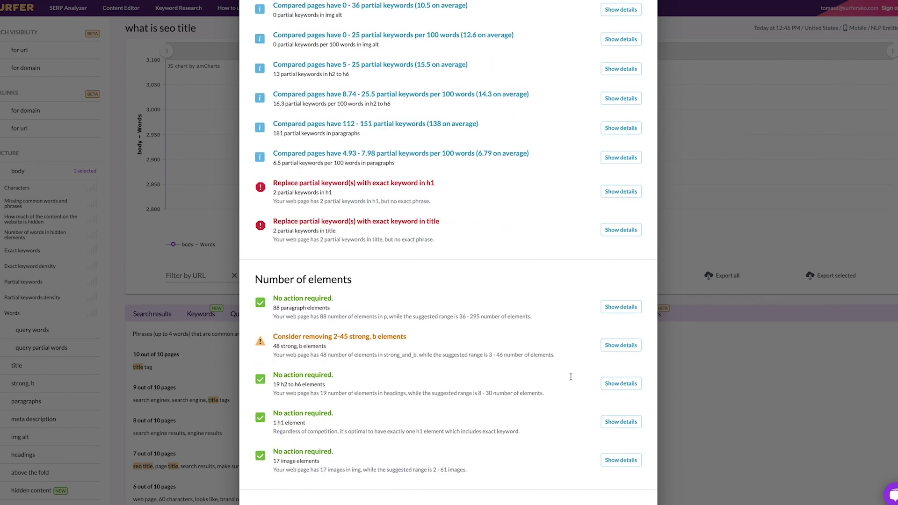
scroll(570, 377, "down", 3)
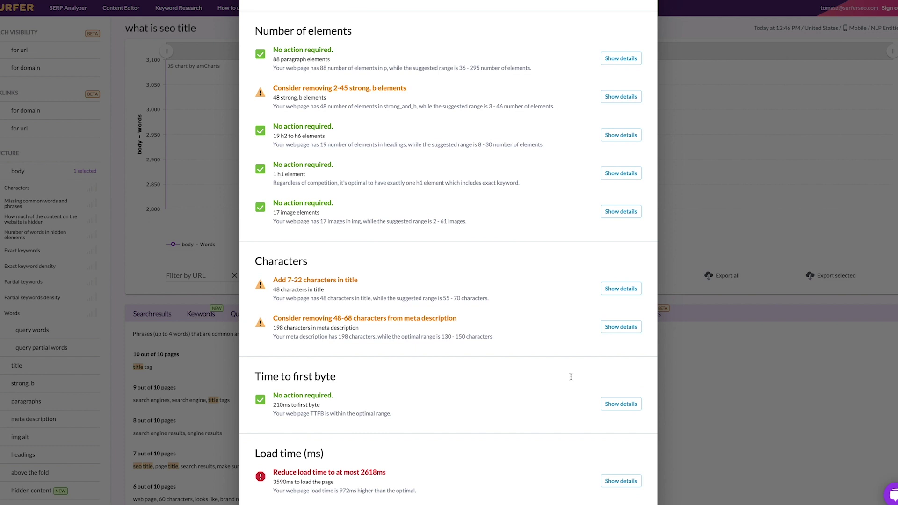
scroll(570, 377, "up", 15)
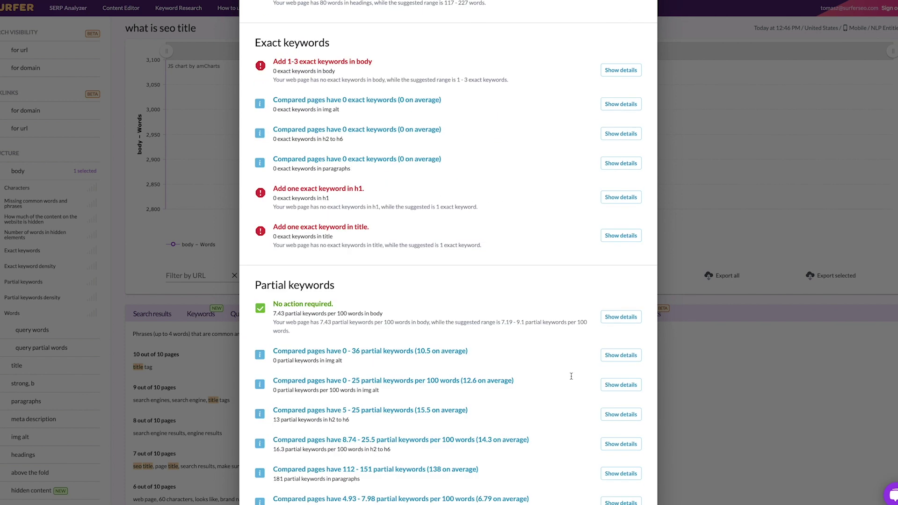
scroll(562, 390, "up", 6)
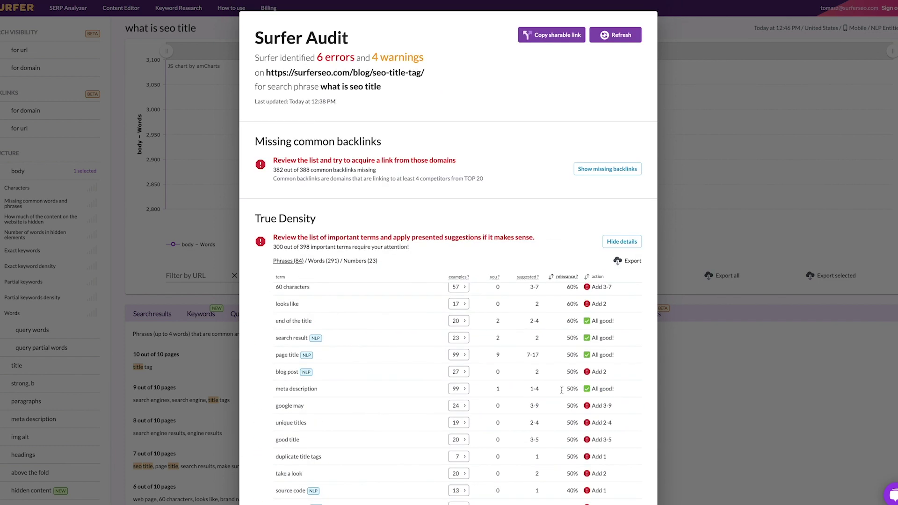
scroll(562, 320, "up", 4)
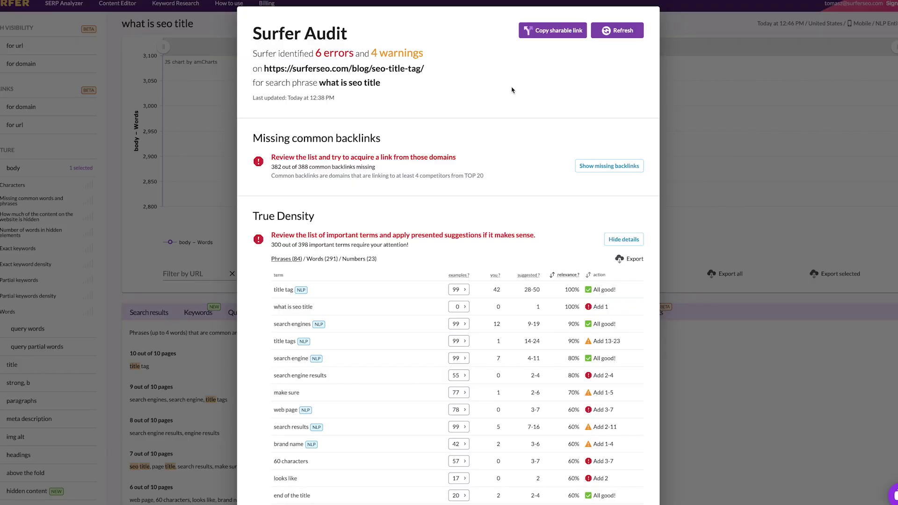
scroll(512, 90, "down", 3)
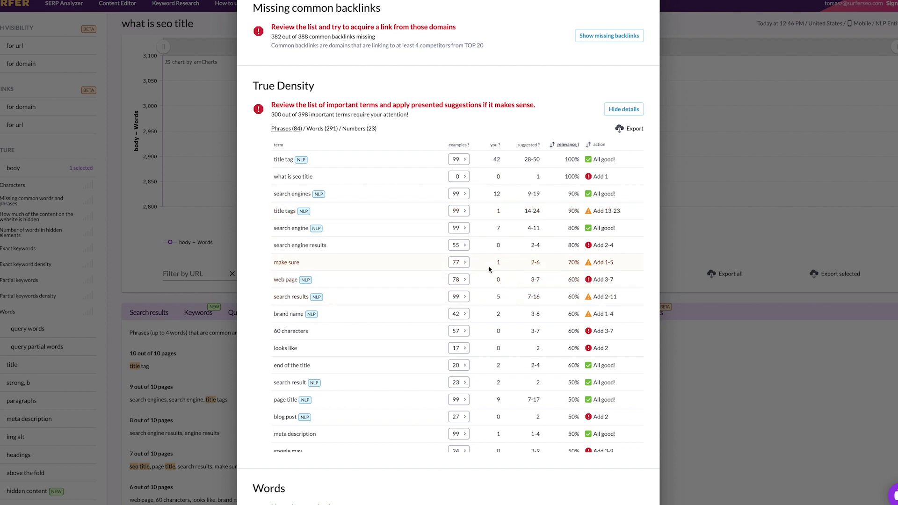
Check Words, return to Phrases, and sort the phrases by action with missing terms first
left_click(322, 129)
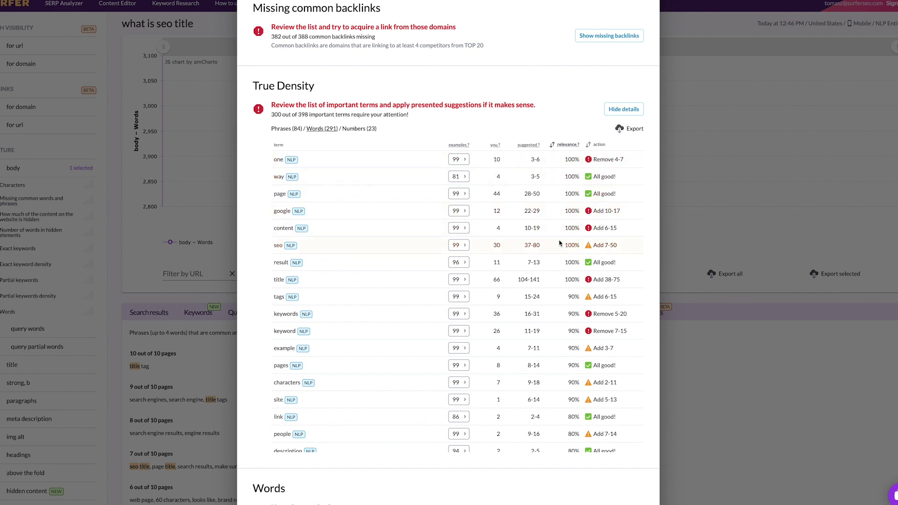
left_click(281, 130)
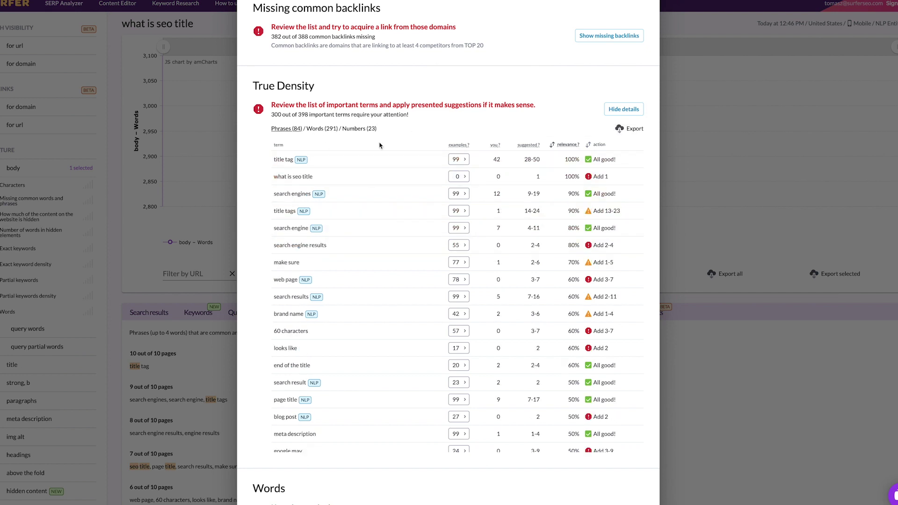
left_click(600, 147)
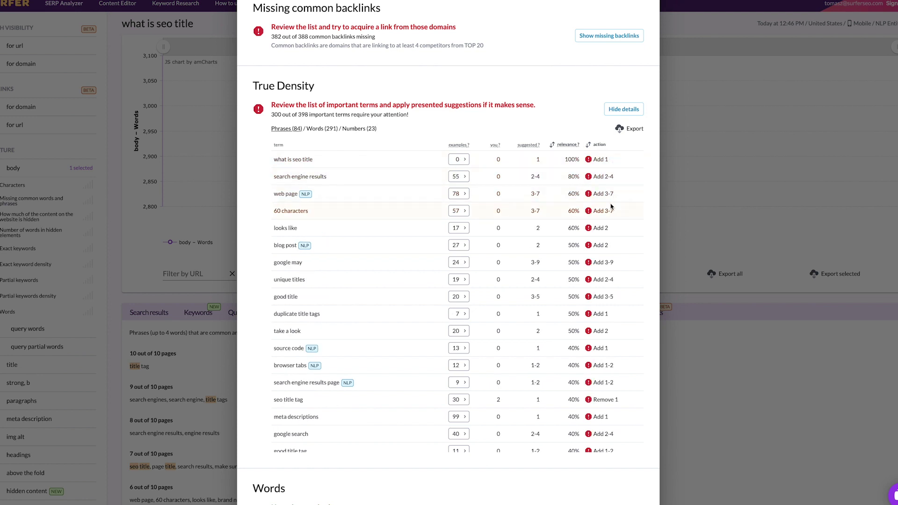
scroll(611, 207, "down", 3)
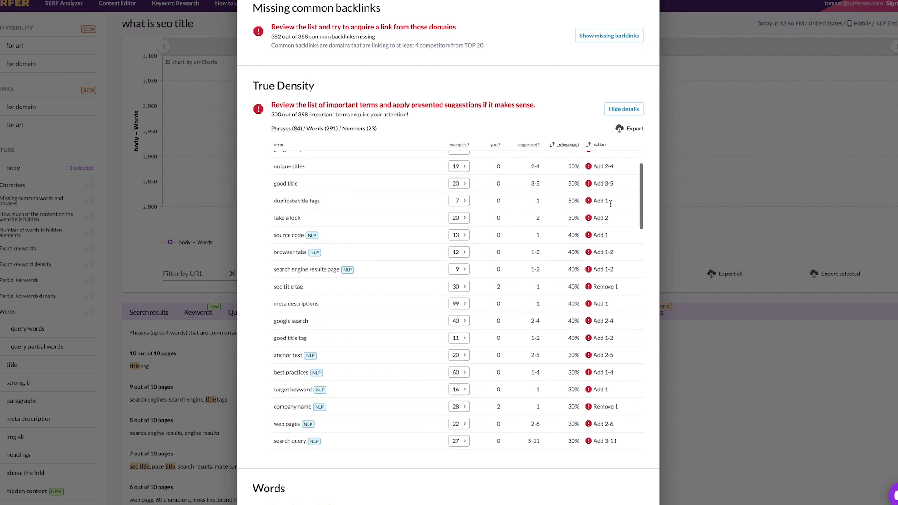
scroll(610, 204, "down", 2)
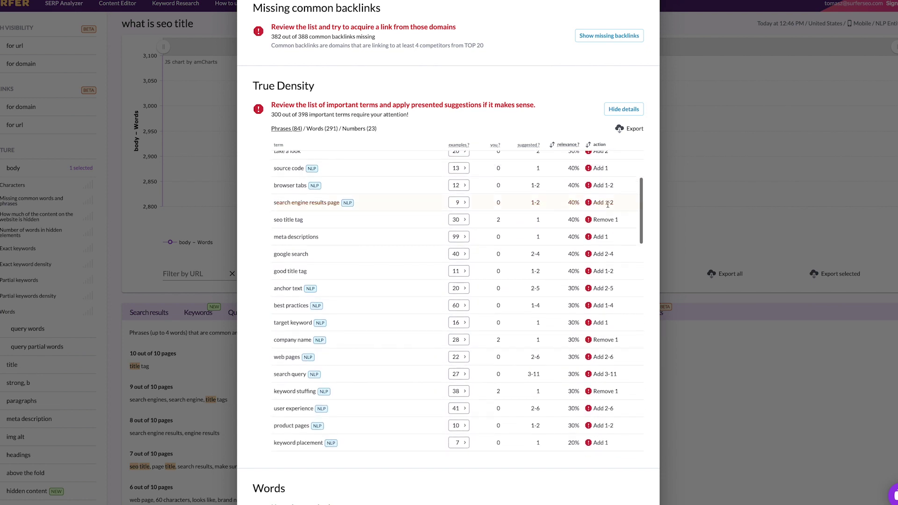
scroll(607, 204, "down", 2)
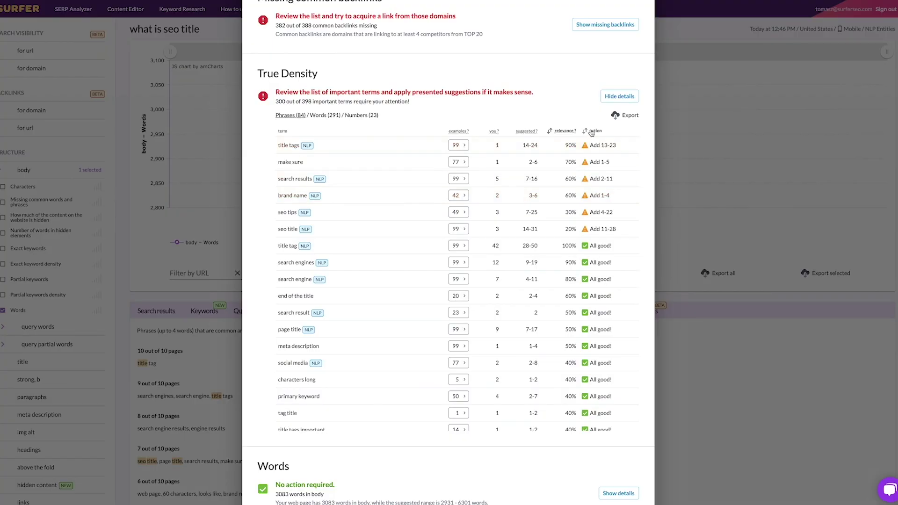
Sort terms needing adding or removing first, then preview the search engine results examples
left_click(593, 131)
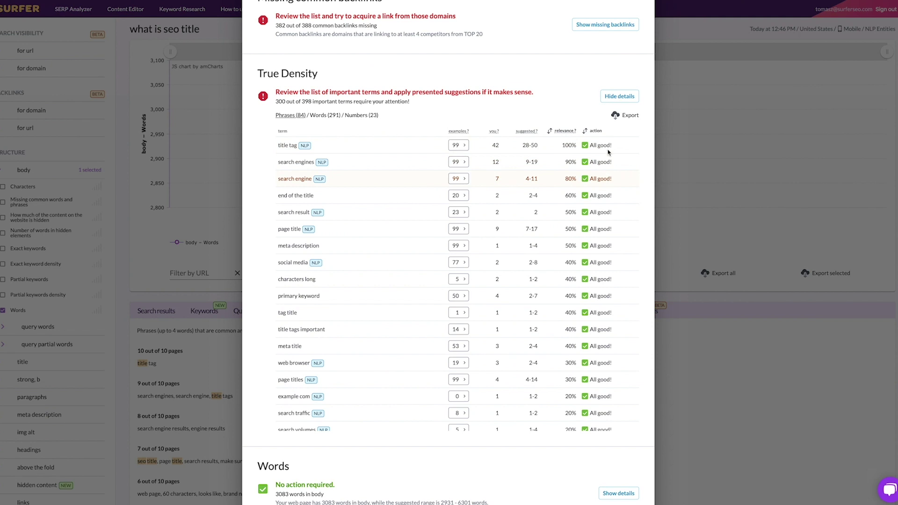
left_click(595, 132)
left_click(595, 131)
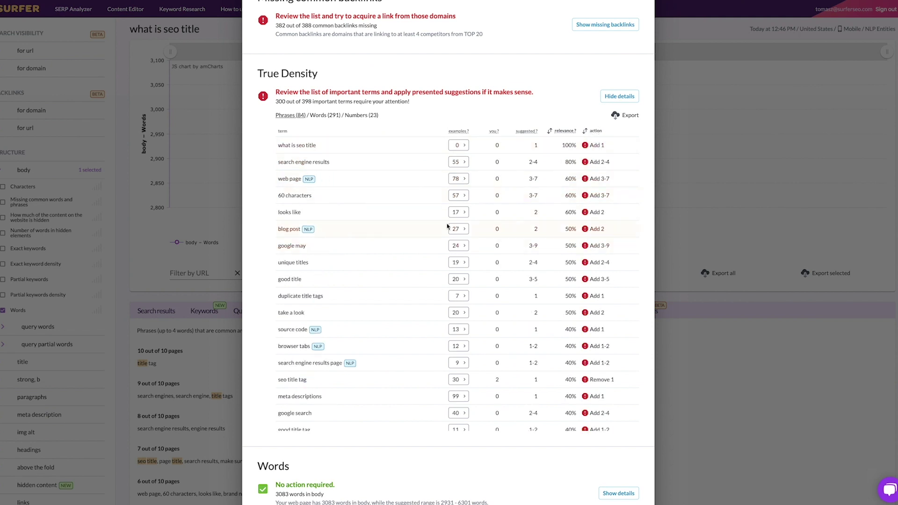
left_click(458, 163)
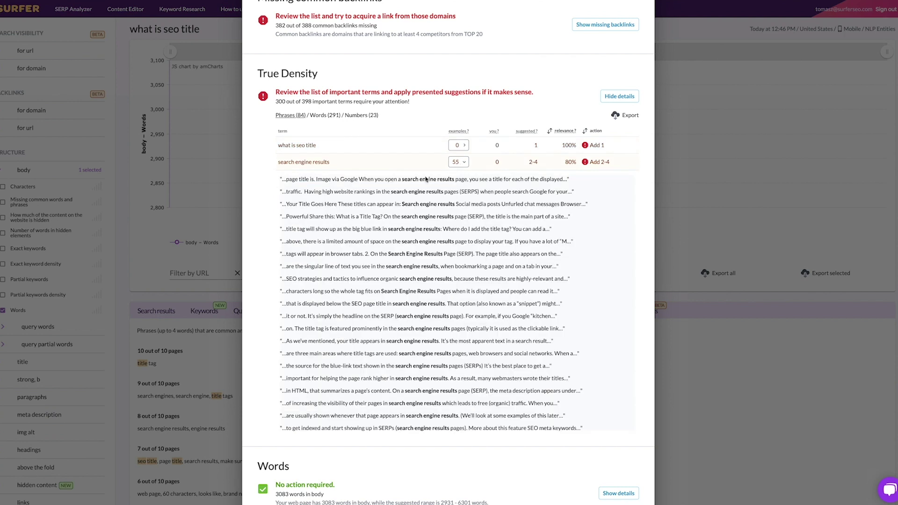
left_click(461, 164)
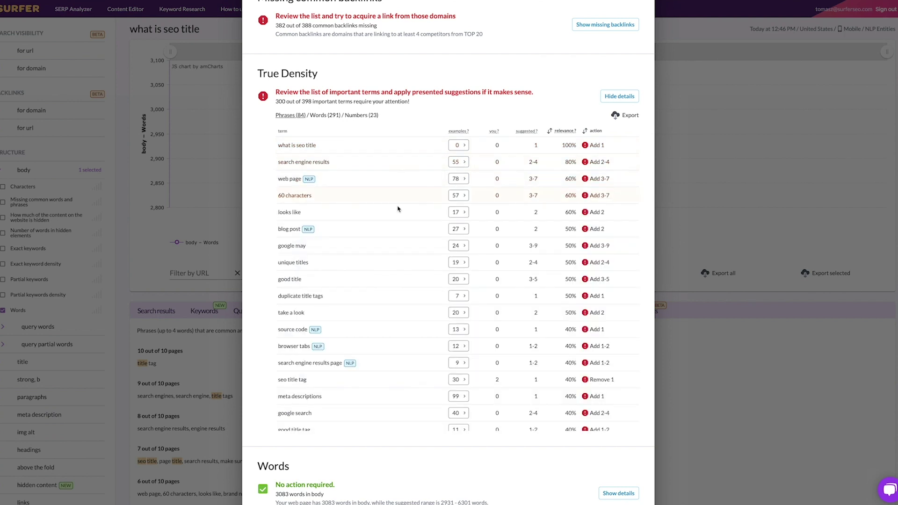
Switch the True Density table to single words and scroll through them
scroll(395, 213, "down", 2)
scroll(390, 223, "up", 2)
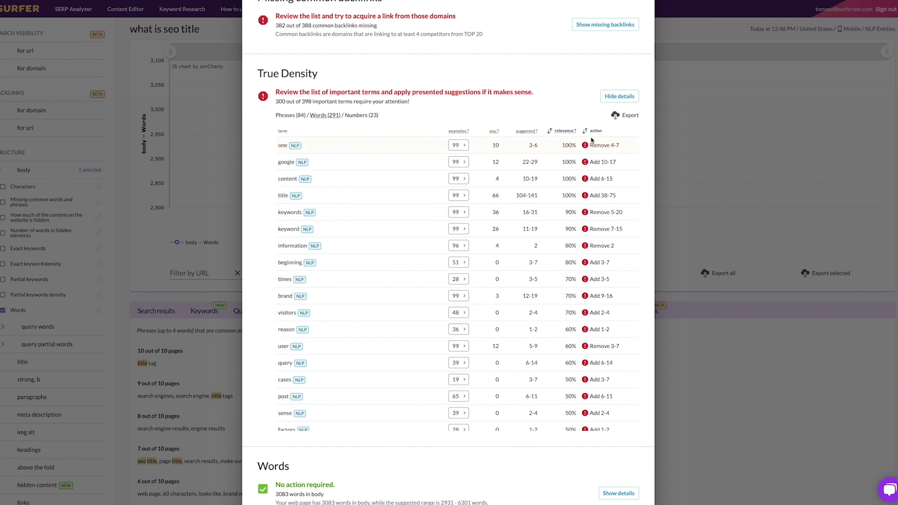
scroll(592, 178, "down", 4)
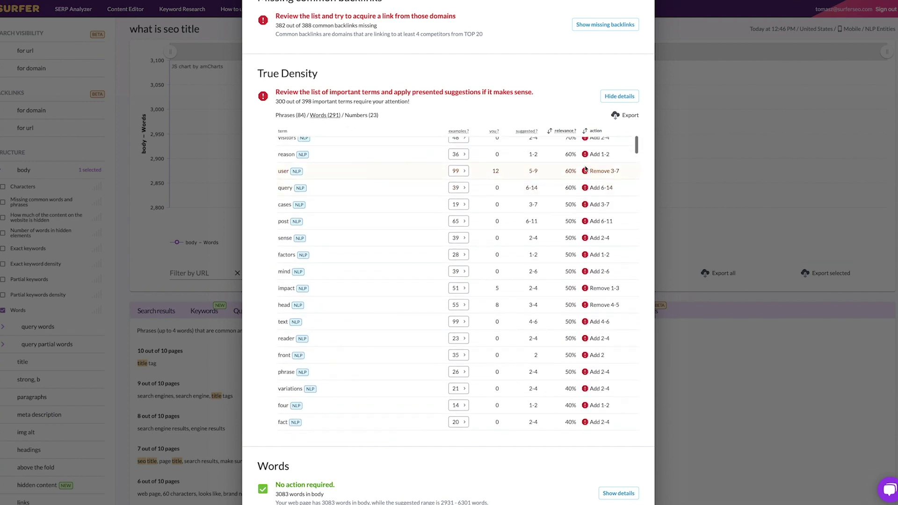
scroll(585, 206, "up", 4)
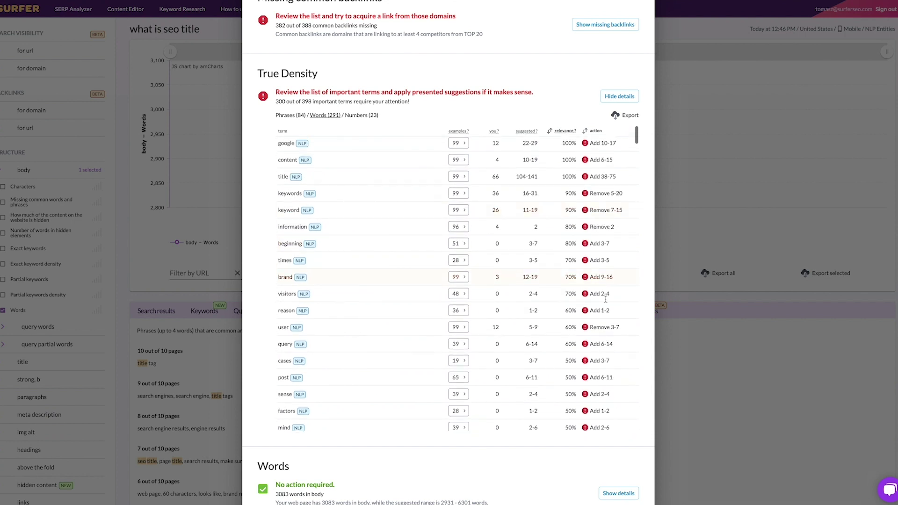
left_click_drag(608, 339, 568, 173)
left_click(569, 173)
scroll(537, 201, "up", 1)
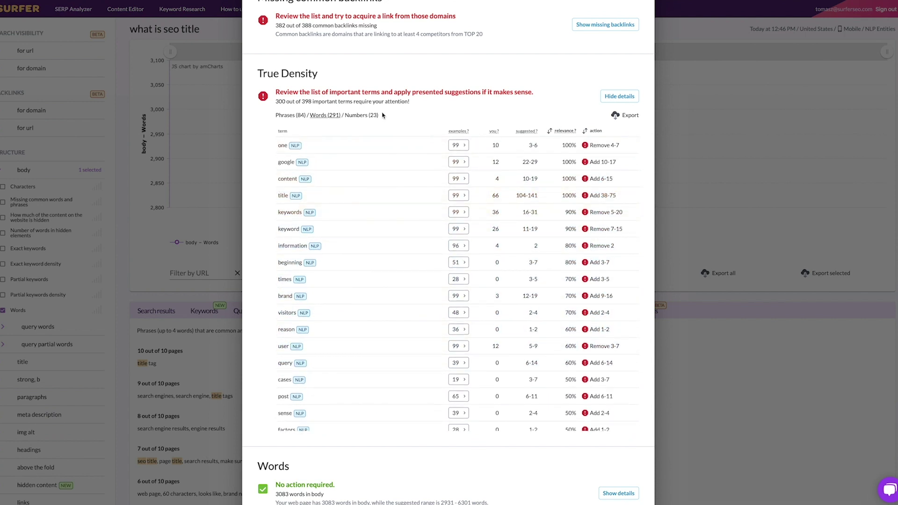
scroll(414, 257, "down", 10)
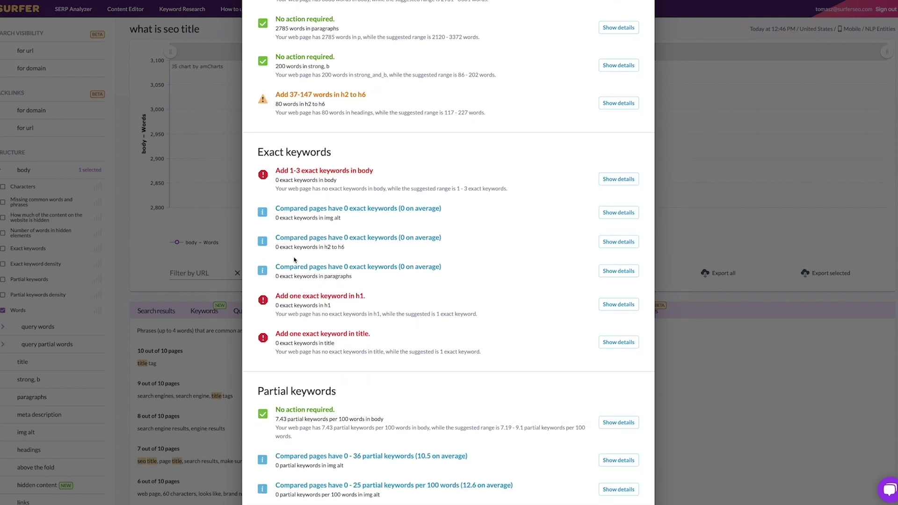
Review the seo-title-tag audit to the bottom, then refresh the Surfer Audit report
scroll(294, 260, "down", 7)
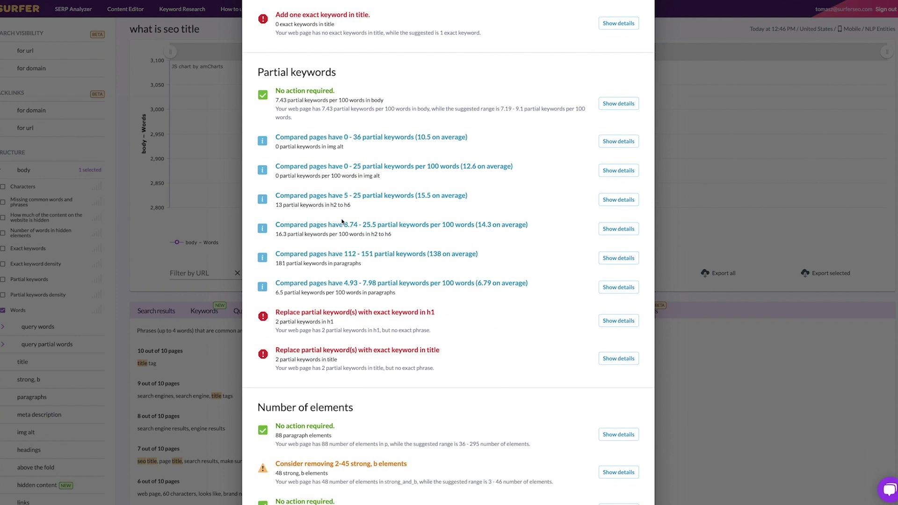
scroll(342, 221, "down", 7)
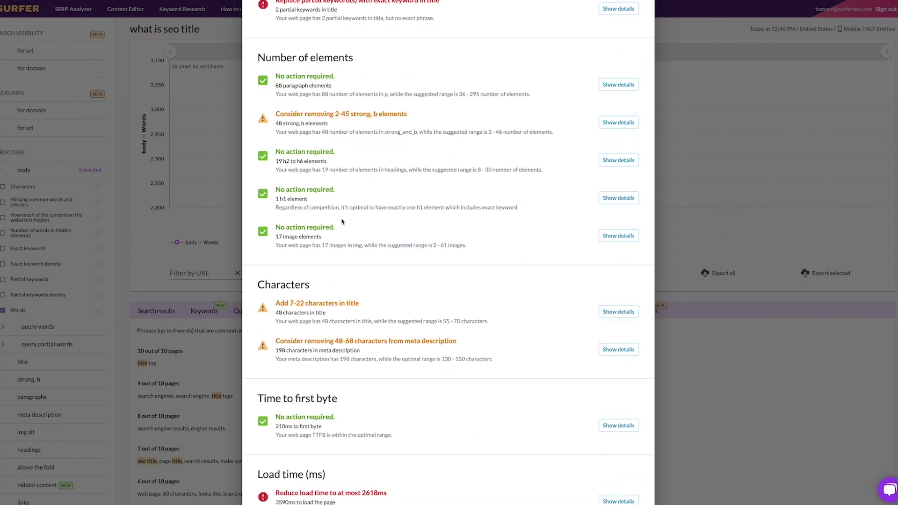
scroll(342, 221, "down", 1)
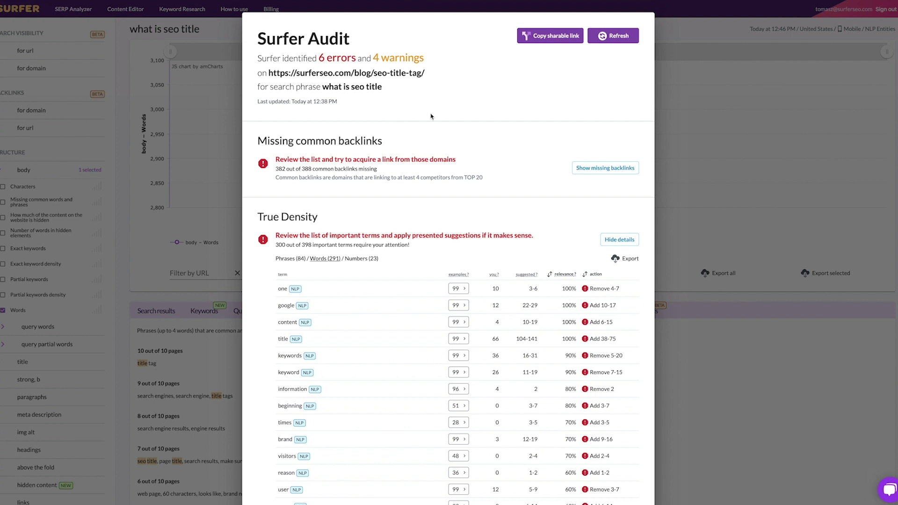
left_click(607, 37)
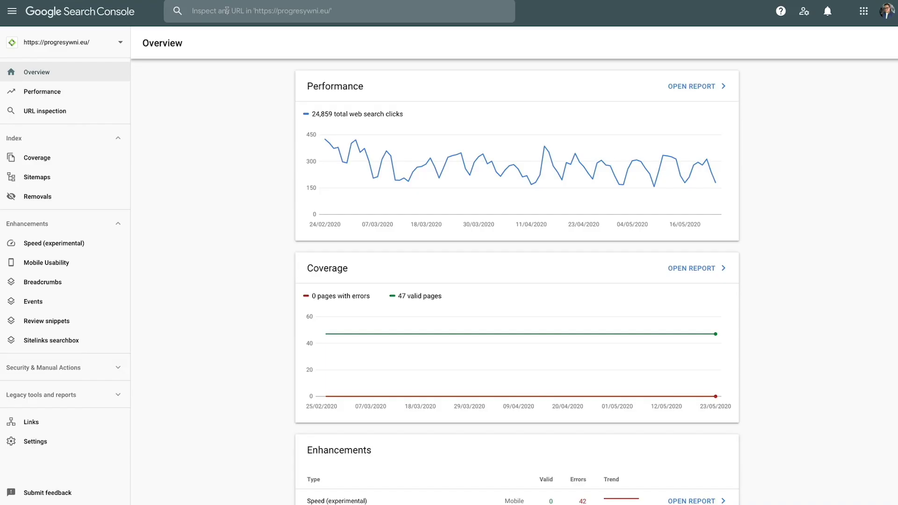
Inspect the pasted jak-zarabiac-pieniadze-w-mlodym-wieku URL and request its indexing
left_click(227, 10)
key("ctrl+v")
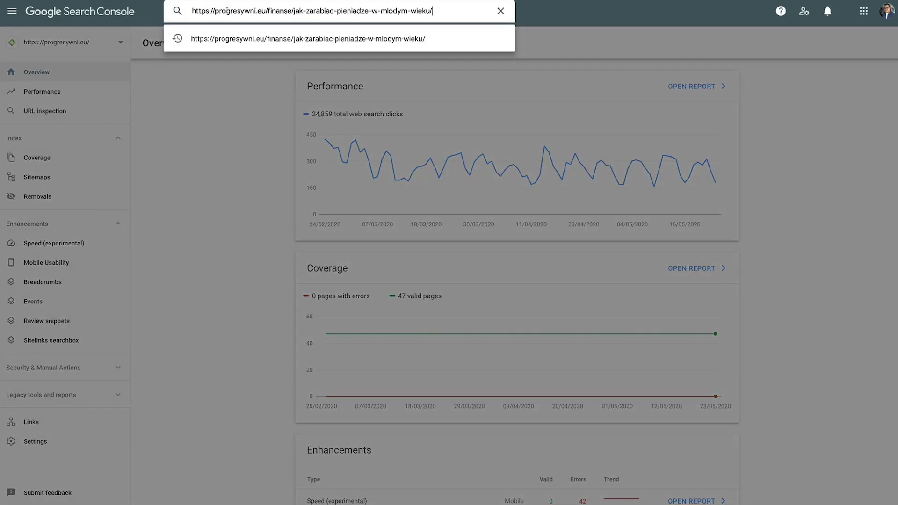
key("Return")
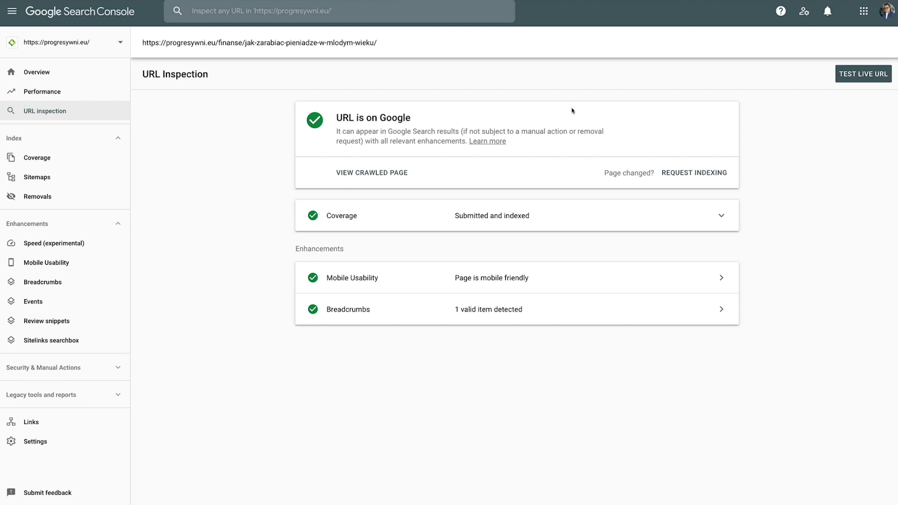
left_click(679, 172)
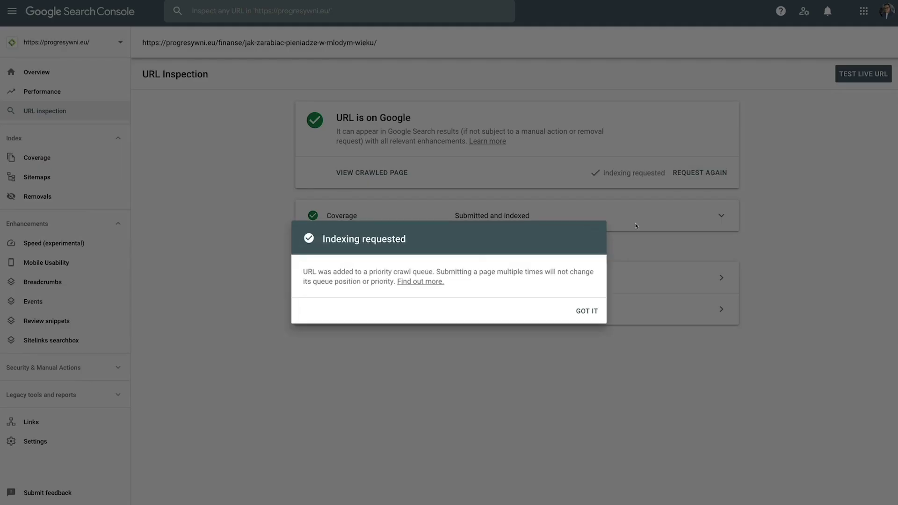
left_click(591, 310)
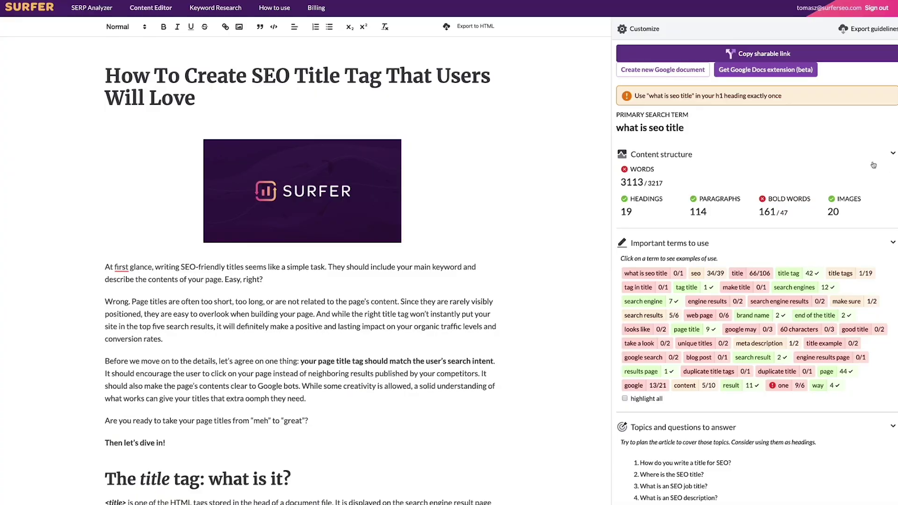
Scroll the Content Editor sidebar through Other relevant terms and back to the top
scroll(873, 164, "down", 10)
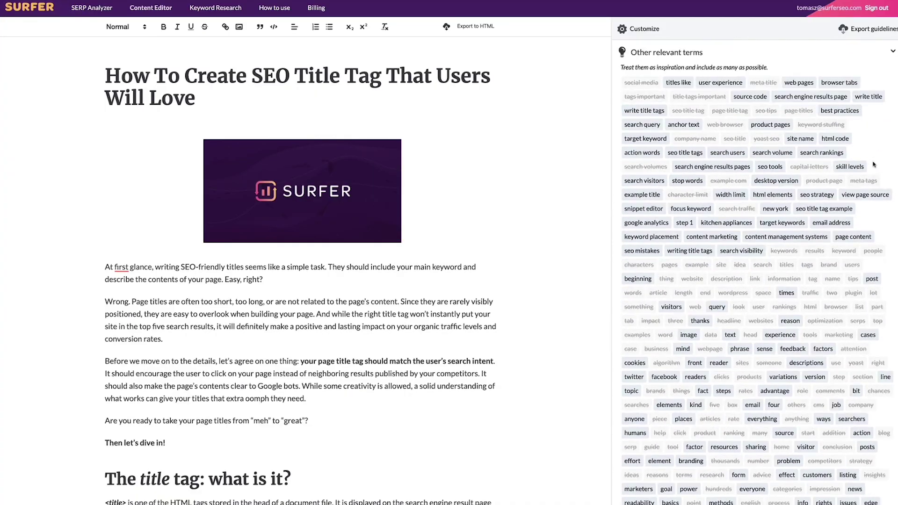
scroll(873, 165, "down", 8)
scroll(873, 163, "up", 5)
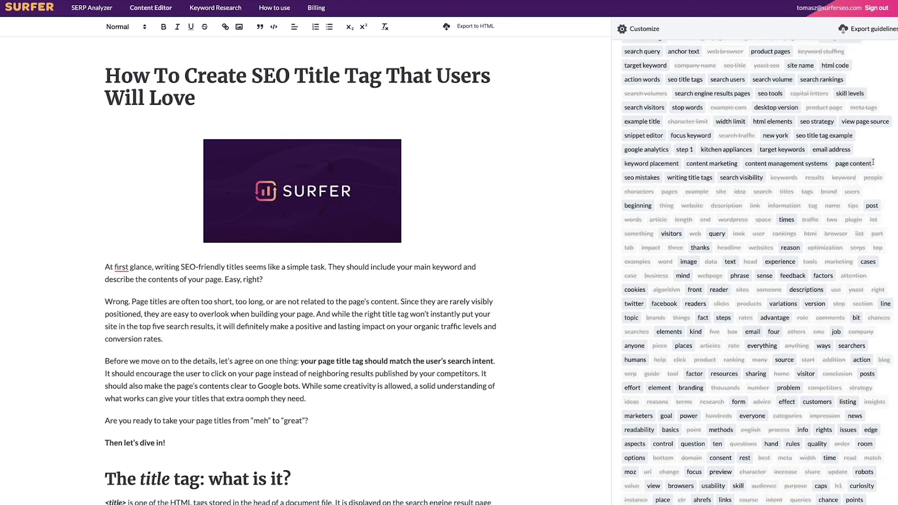
scroll(873, 162, "up", 15)
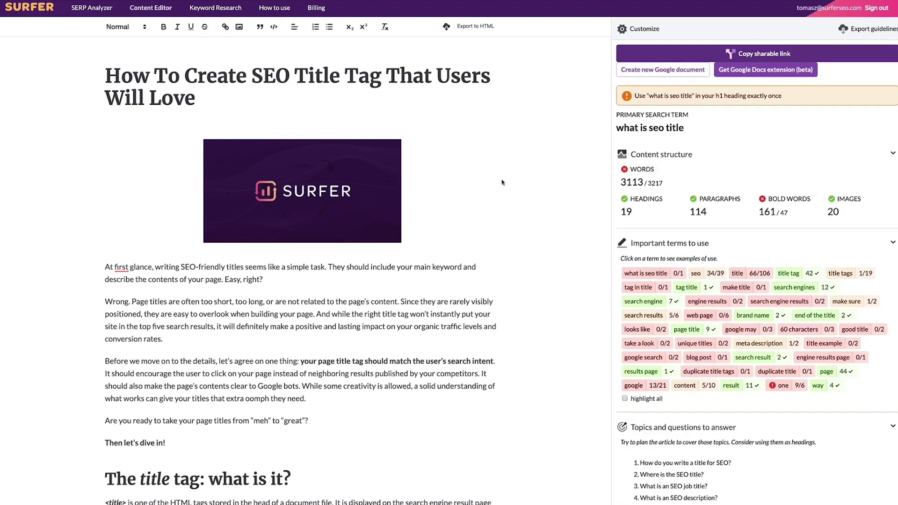